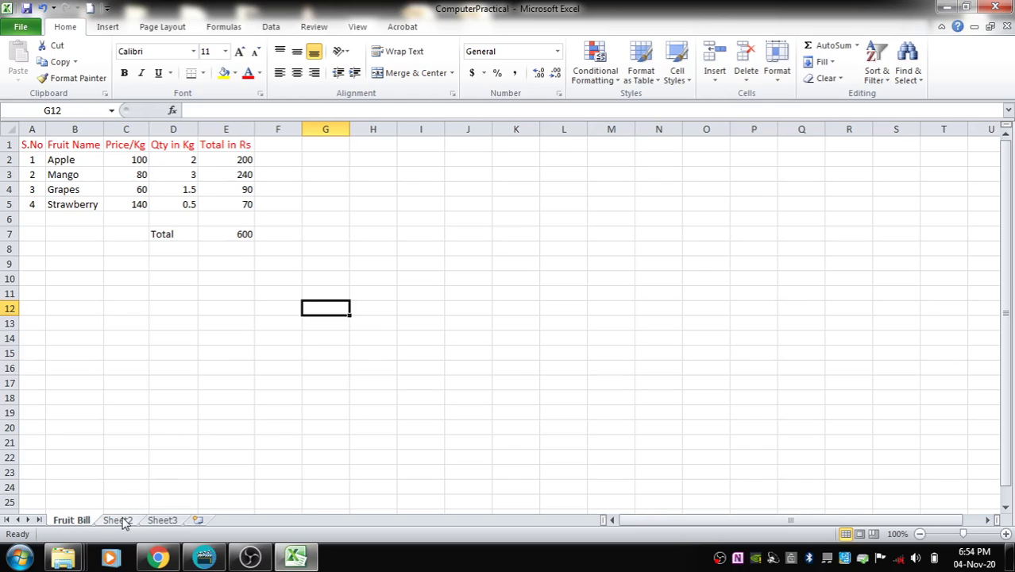
# Rename Sheet2, which holds the operator table, as Operators
pyautogui.click(116, 520)
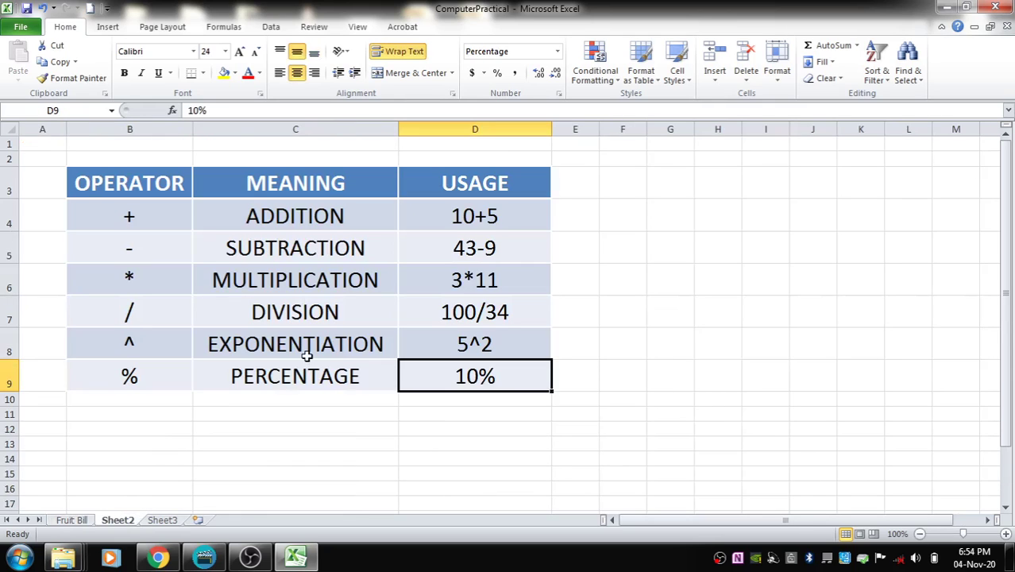
pyautogui.rightClick(127, 521)
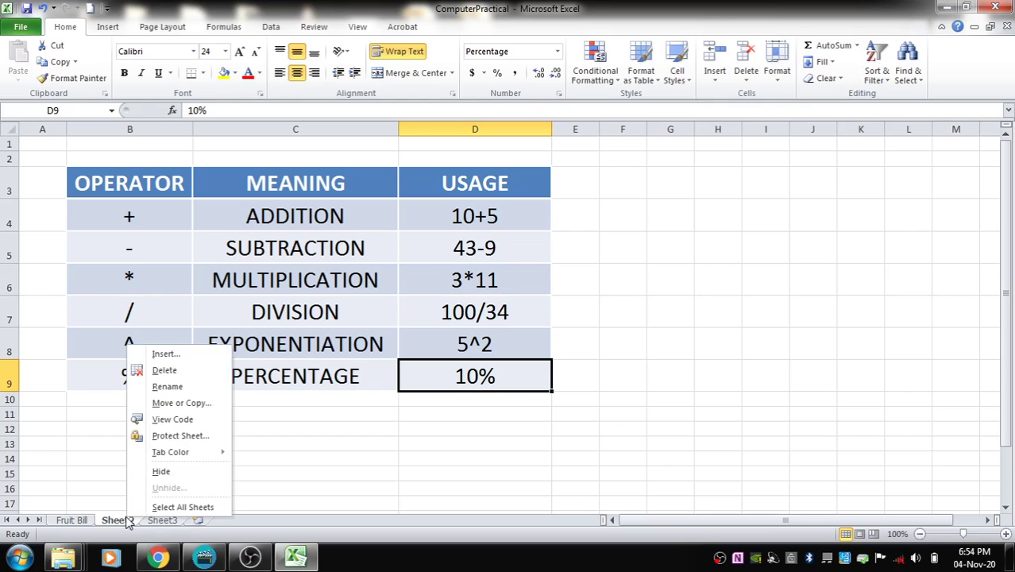
pyautogui.click(183, 388)
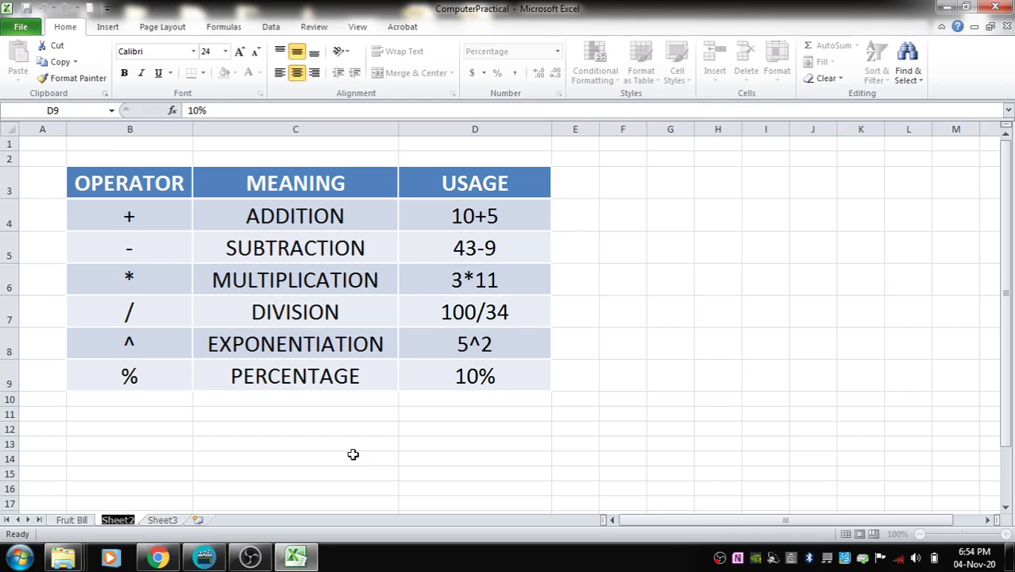
pyautogui.write('Op')
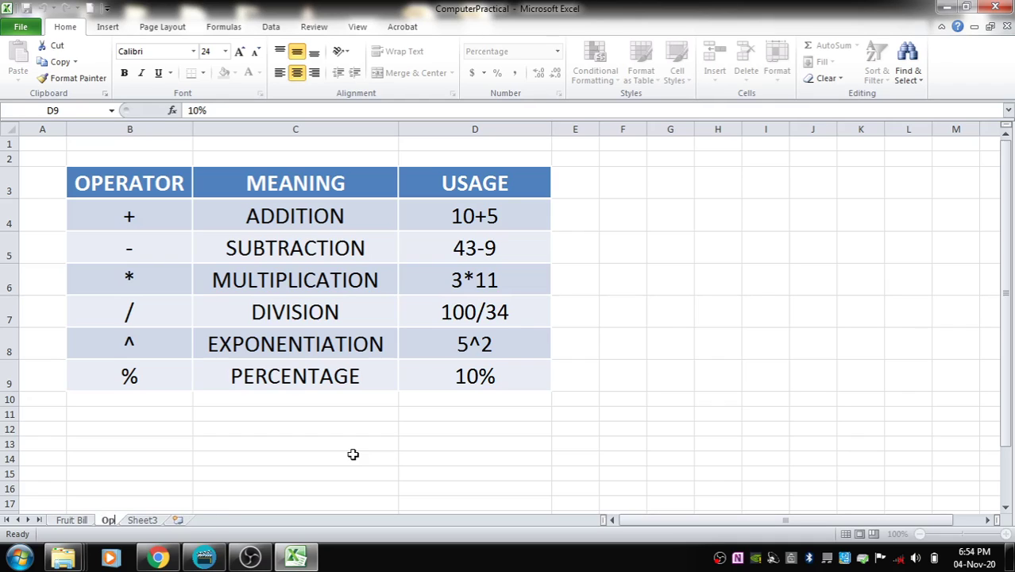
pyautogui.write('erators')
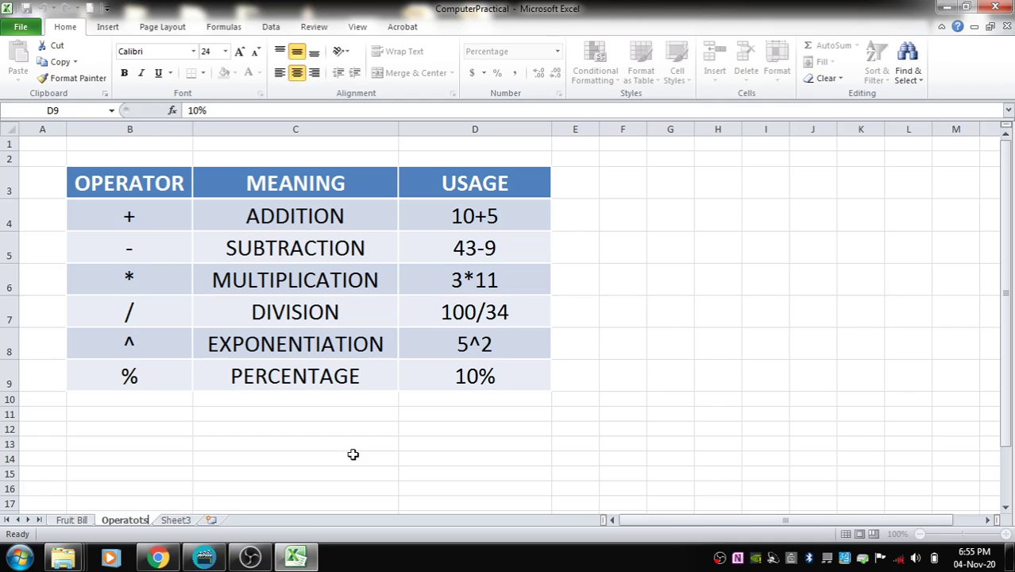
pyautogui.press('Return')
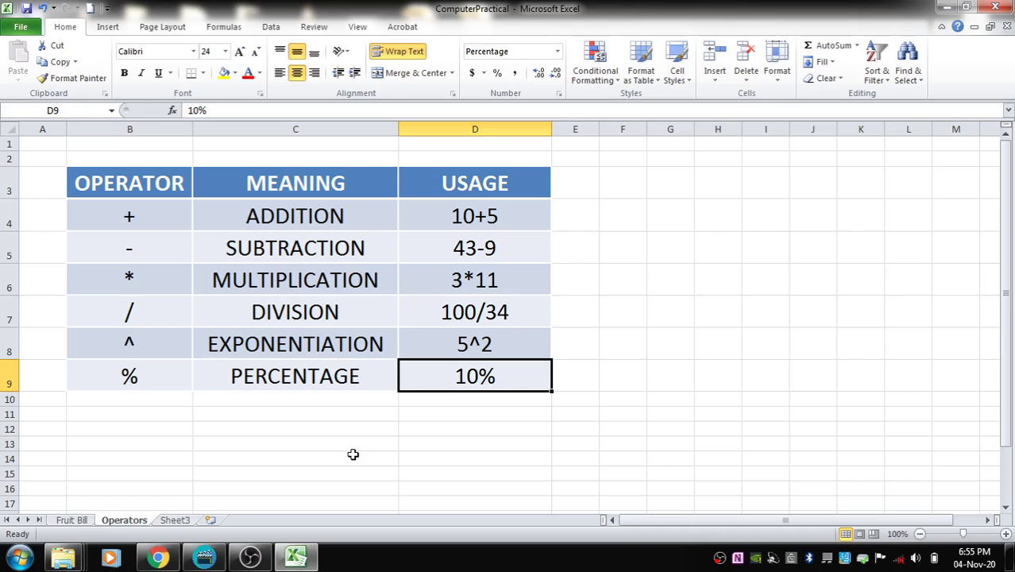
pyautogui.click(175, 520)
pyautogui.rightClick(174, 522)
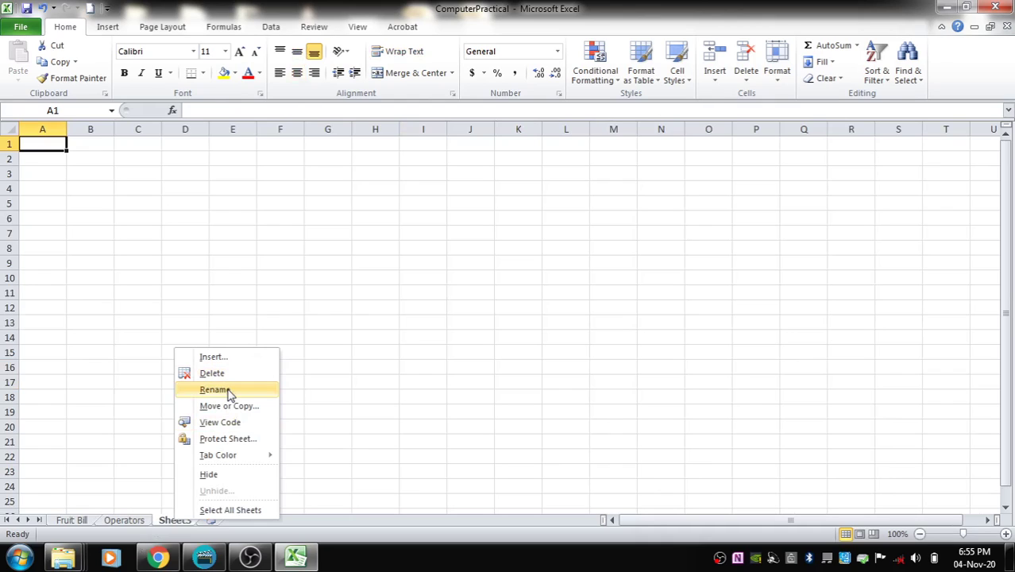
pyautogui.click(123, 523)
pyautogui.click(125, 521)
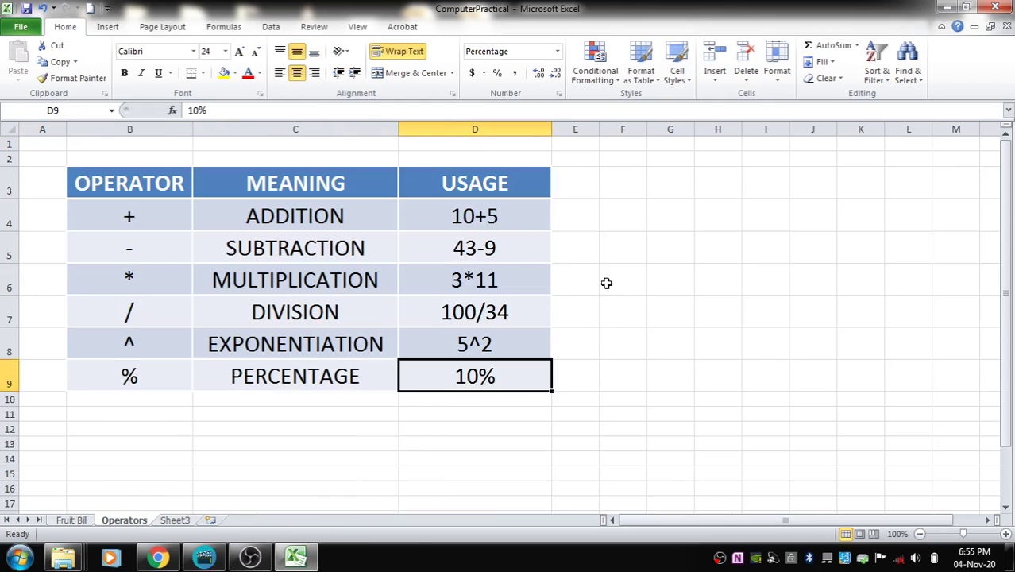
# Turn the addition and subtraction examples in D4 and D5 into the formulas =10+5 and =43-9
pyautogui.click(490, 222)
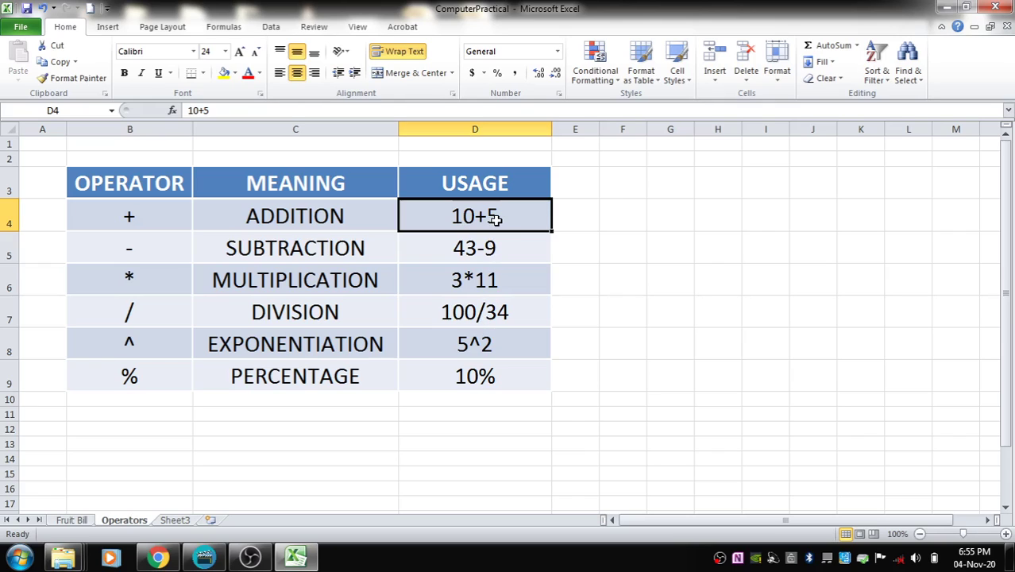
pyautogui.click(190, 110)
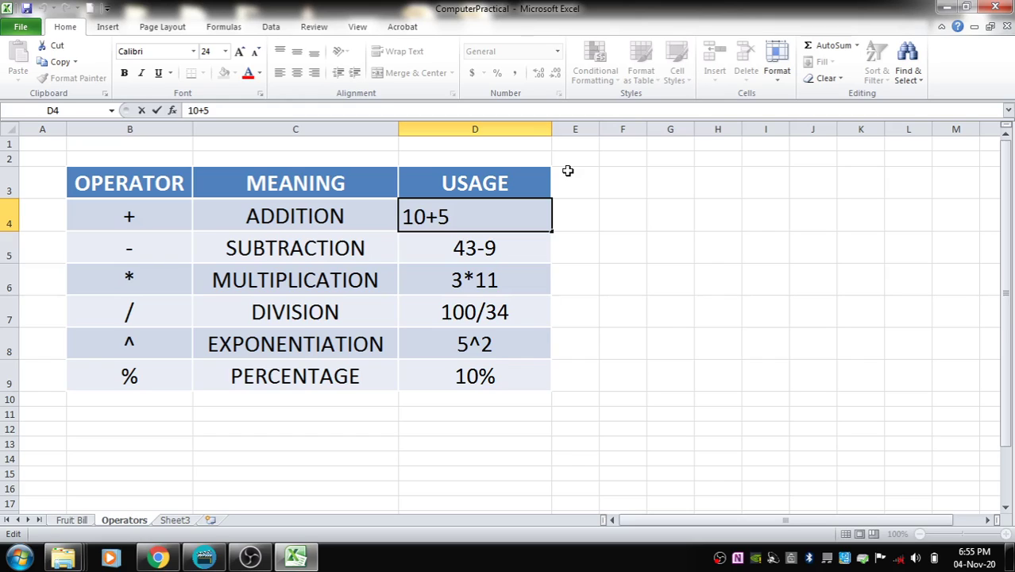
pyautogui.write('=')
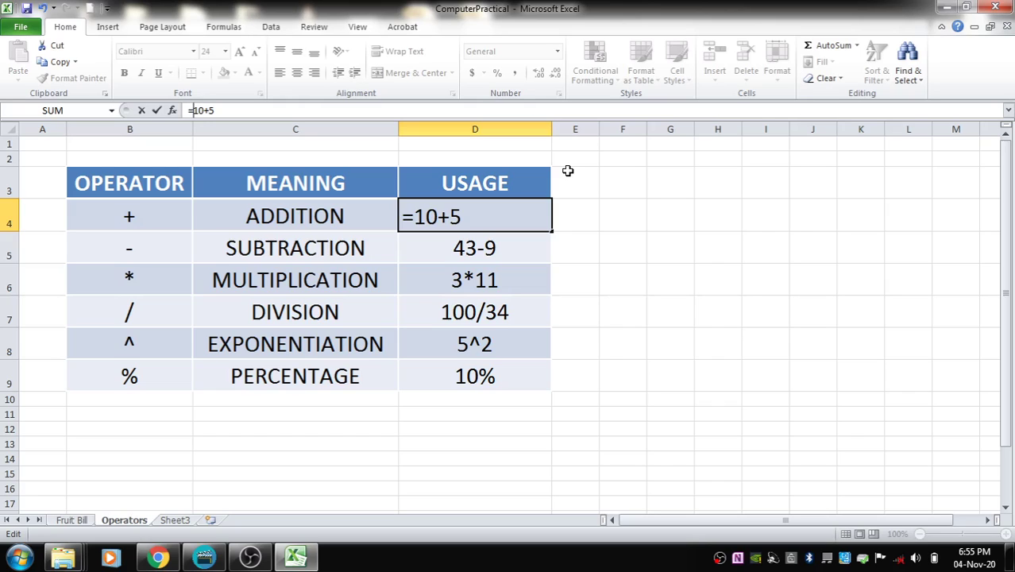
pyautogui.press('Return')
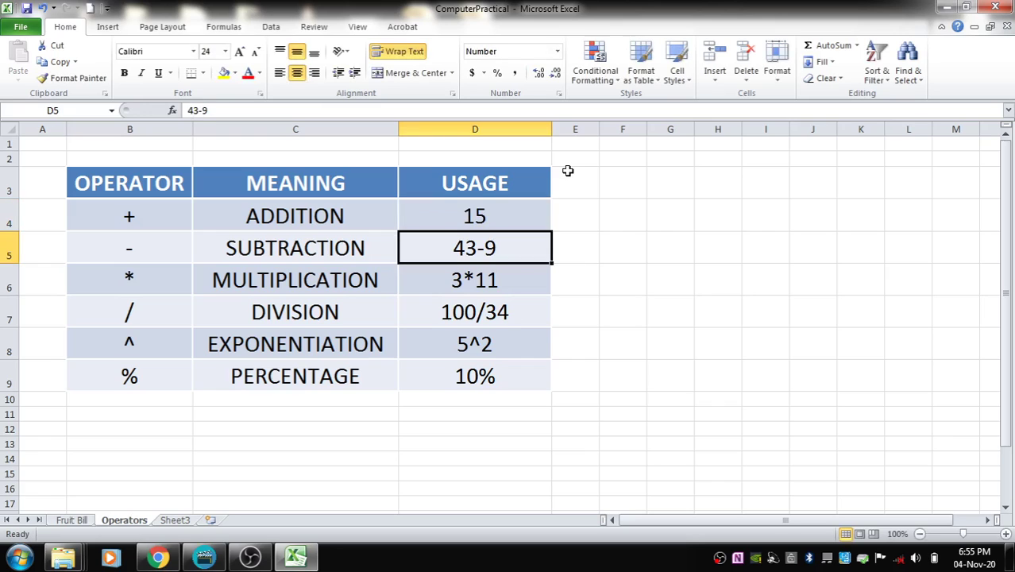
pyautogui.click(189, 111)
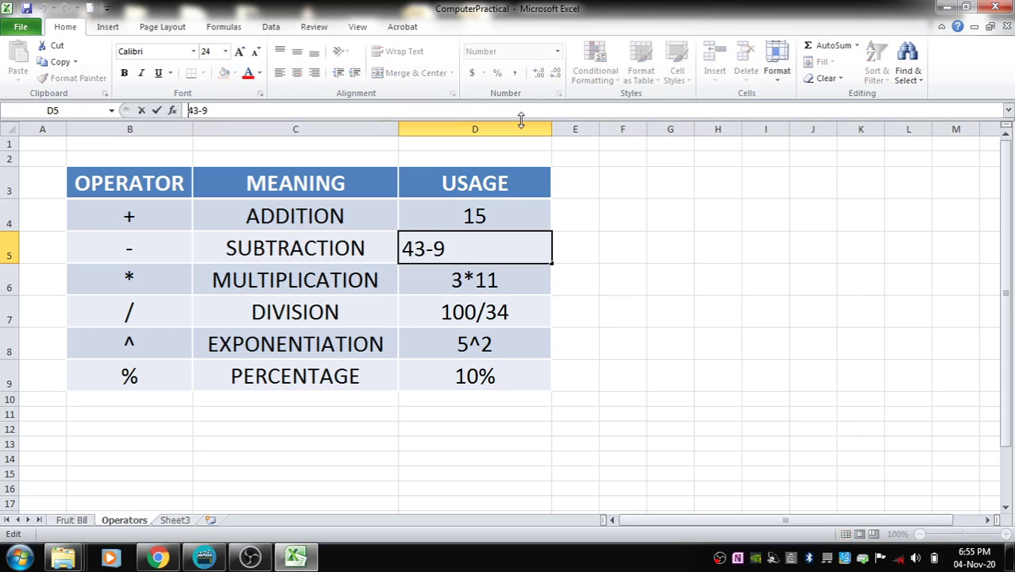
pyautogui.write('=')
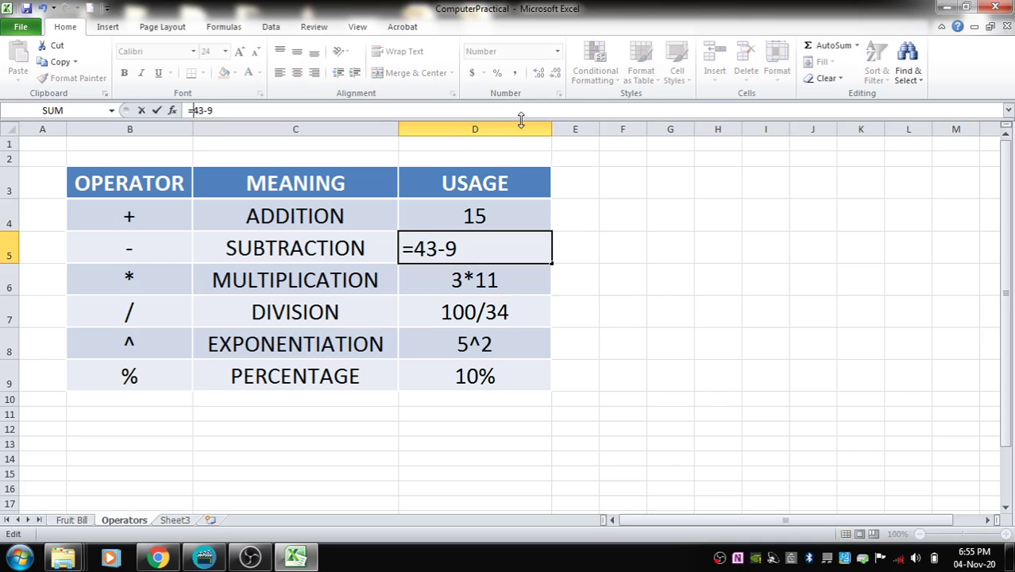
pyautogui.press('Return')
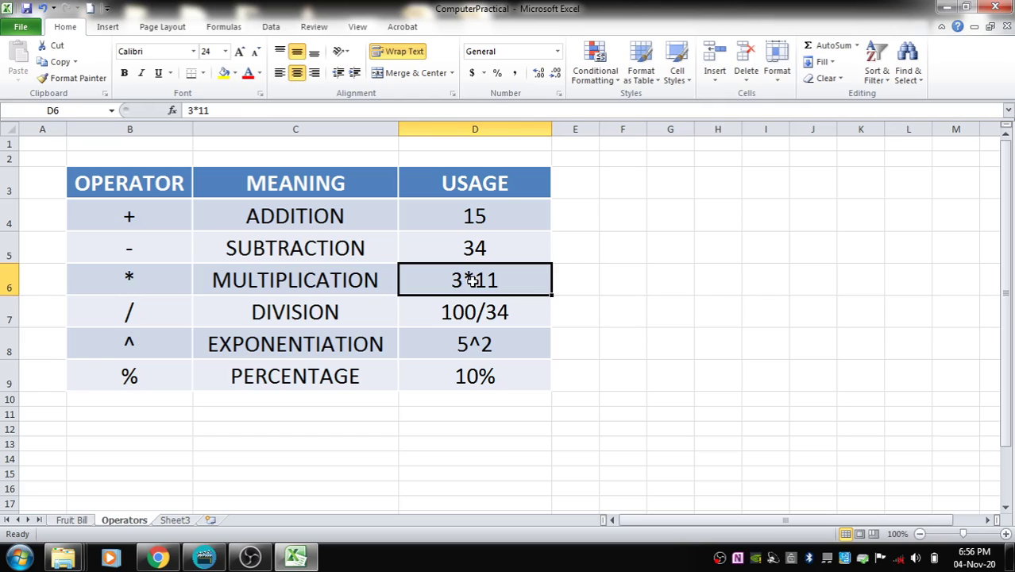
# Turn the multiplication and division examples in D6 and D7 into the formulas =3*11 and =100/34
pyautogui.click(188, 110)
pyautogui.write('=')
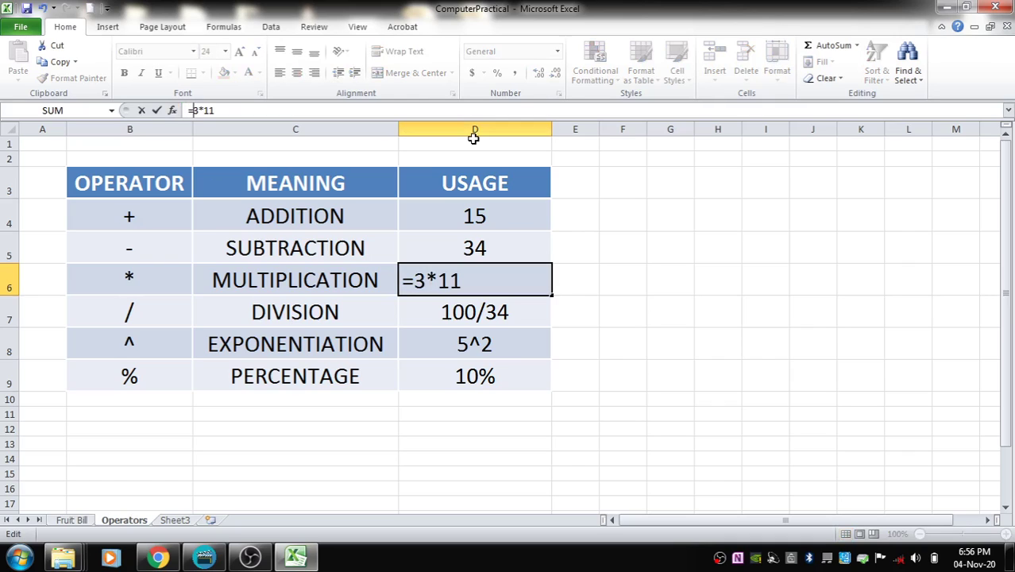
pyautogui.press('Return')
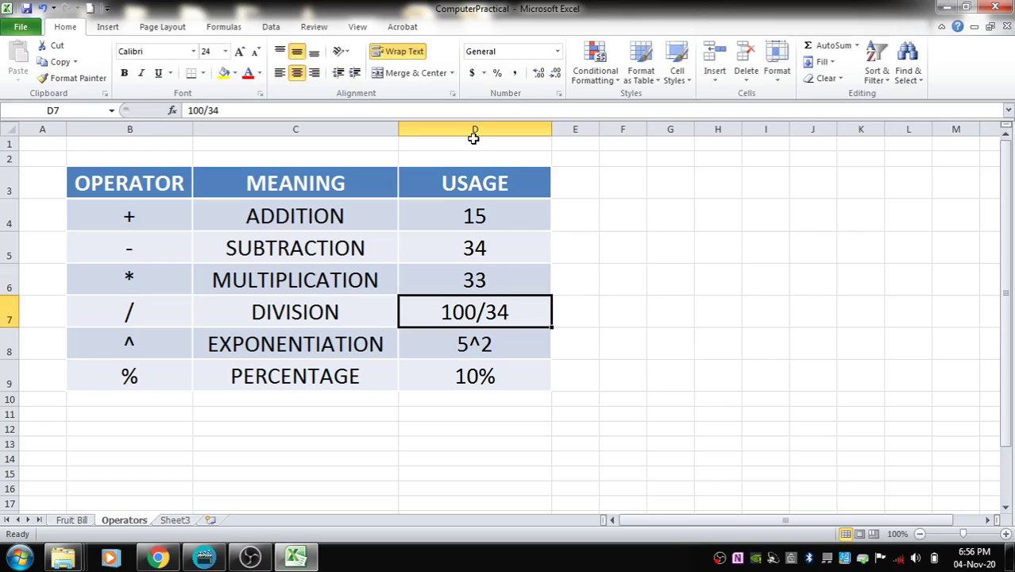
pyautogui.click(198, 110)
pyautogui.write('=')
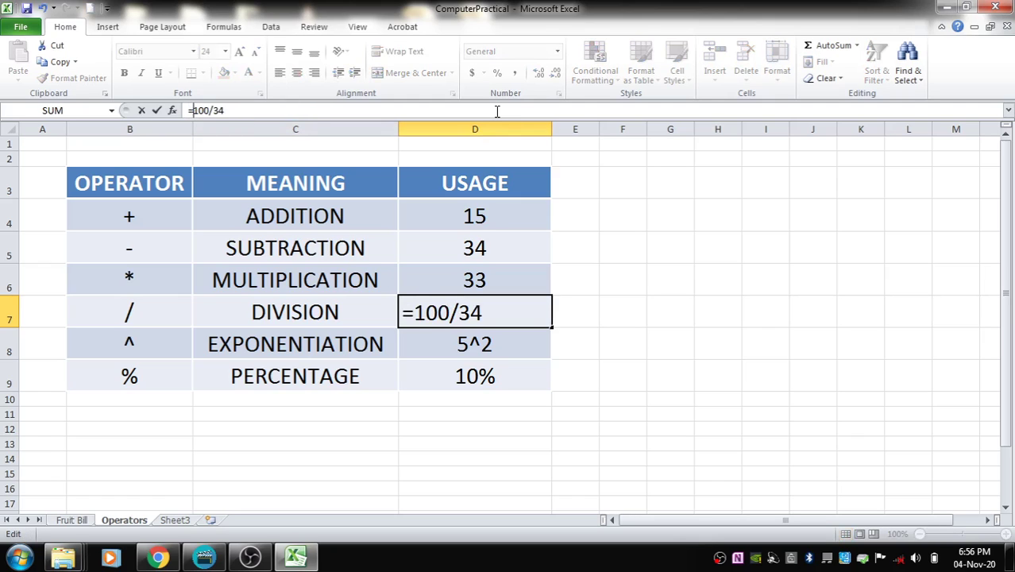
pyautogui.press('Return')
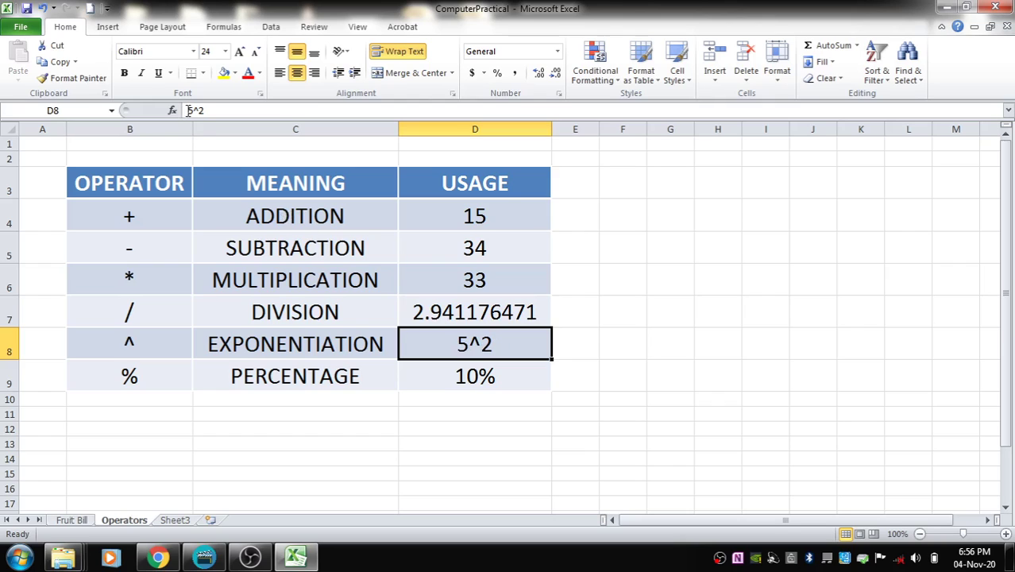
# Turn the exponentiation and percentage examples in D8 and D9 into the formulas =5^2 and =10%
pyautogui.press('F2')
pyautogui.press('Home')
pyautogui.write('=')
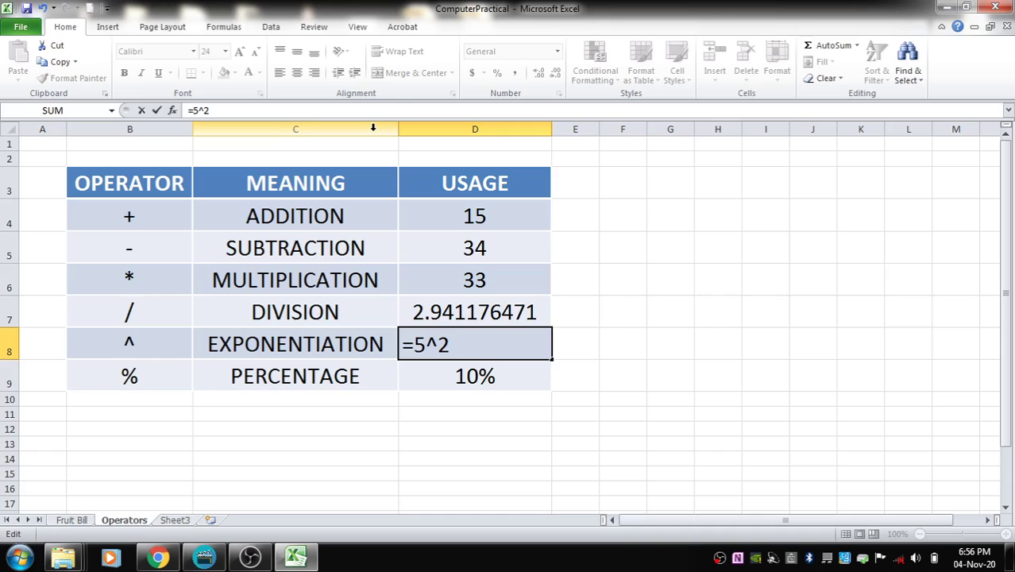
pyautogui.press('Return')
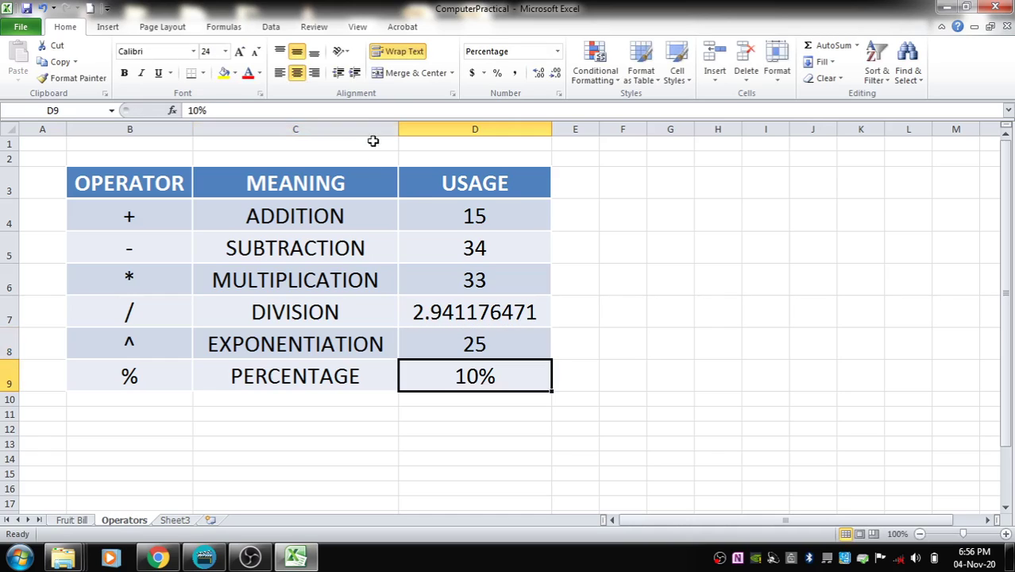
pyautogui.click(197, 110)
pyautogui.write('=')
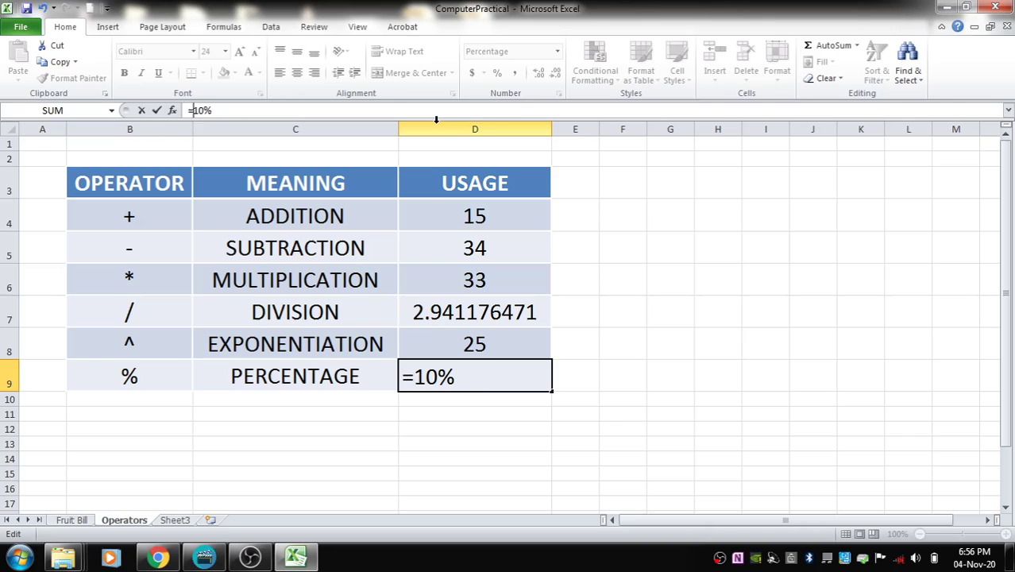
pyautogui.press('Return')
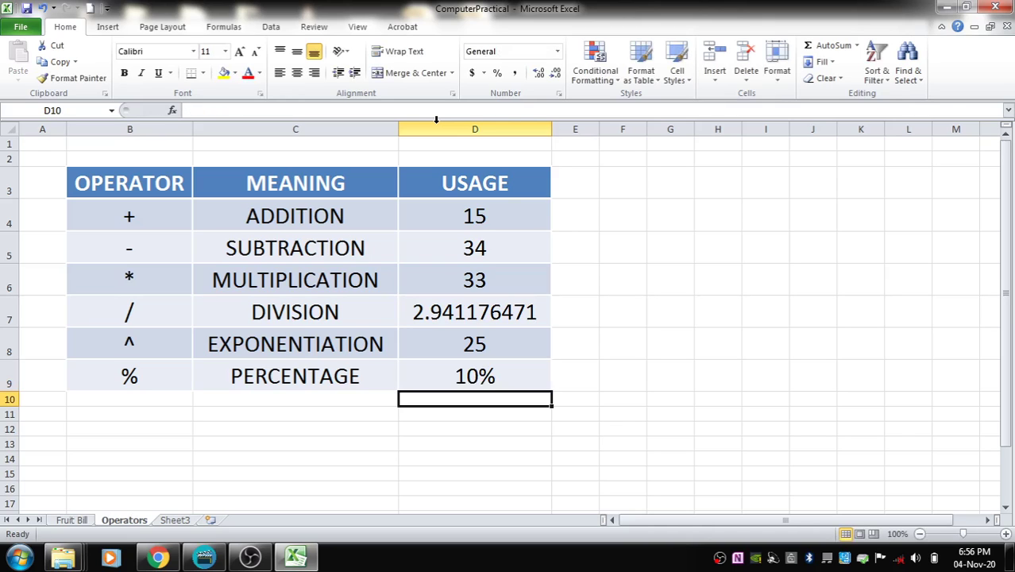
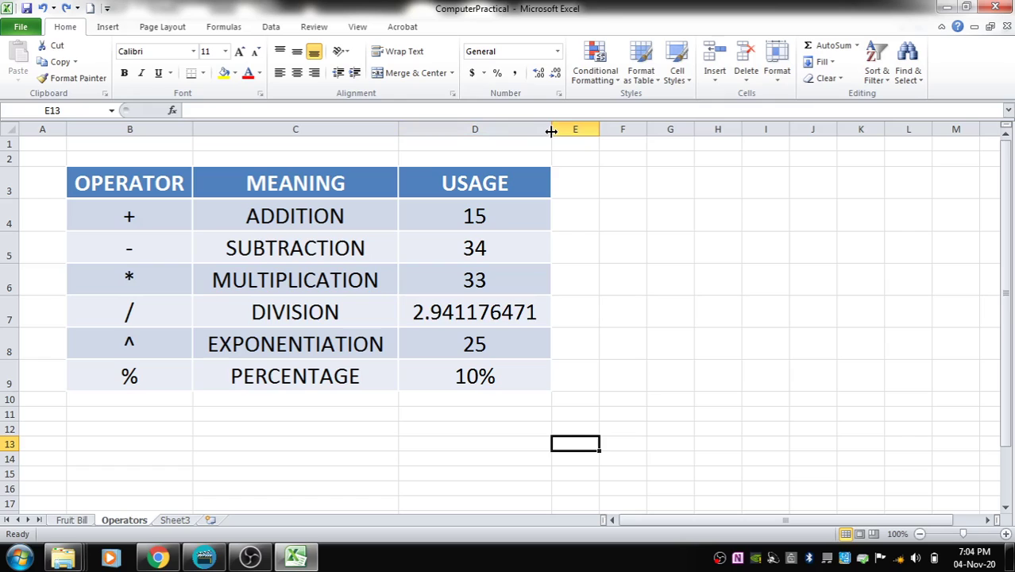
# Widen the USAGE column slightly, and shrink the table's header row before enlarging it again
pyautogui.moveTo(550, 132); pyautogui.dragTo(585, 128)
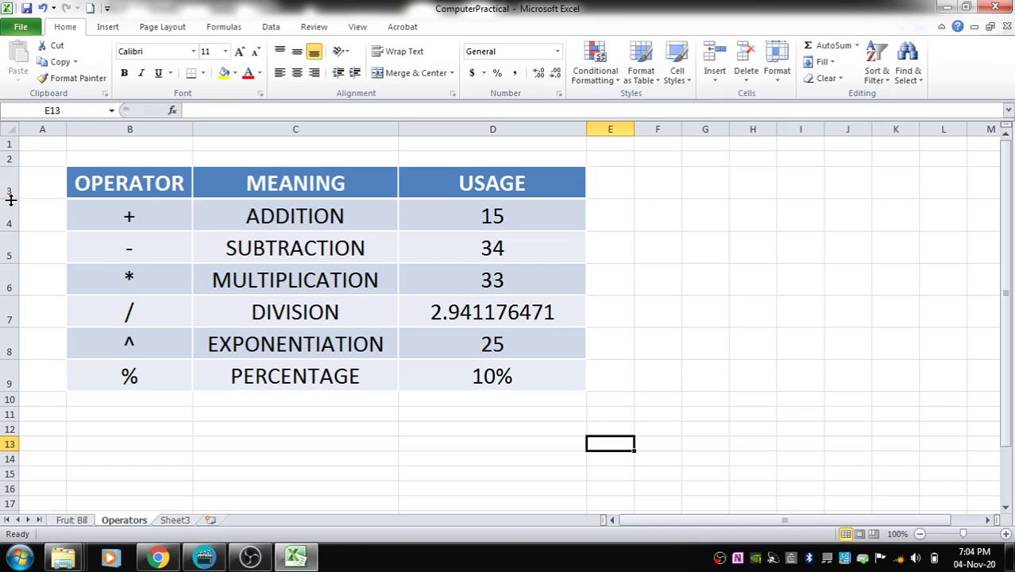
pyautogui.moveTo(10, 199)
pyautogui.mouseDown()
pyautogui.moveTo(9, 284)
pyautogui.moveTo(33, 191)
pyautogui.moveTo(10, 183)
pyautogui.mouseUp()
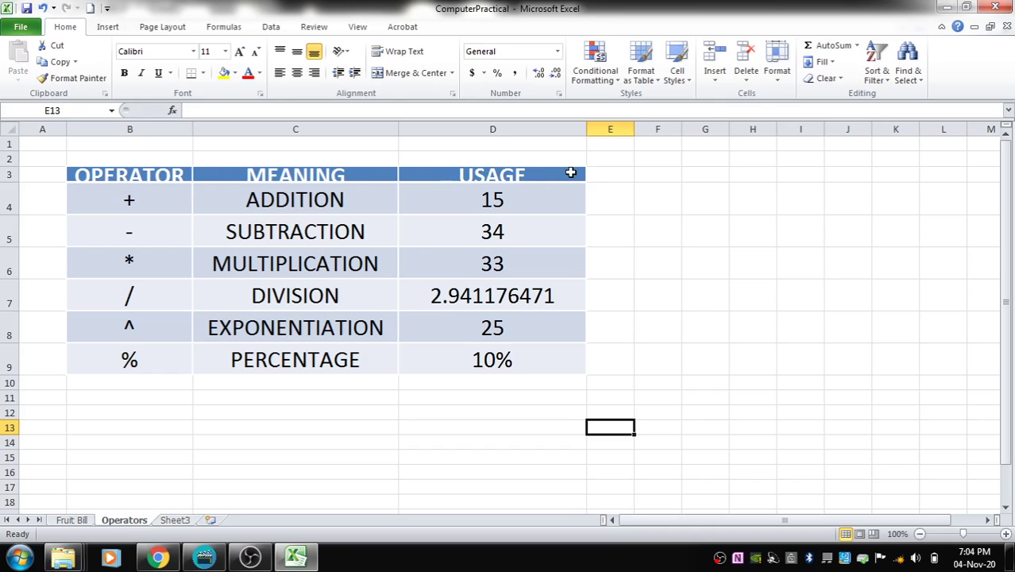
pyautogui.moveTo(9, 182); pyautogui.dragTo(10, 195)
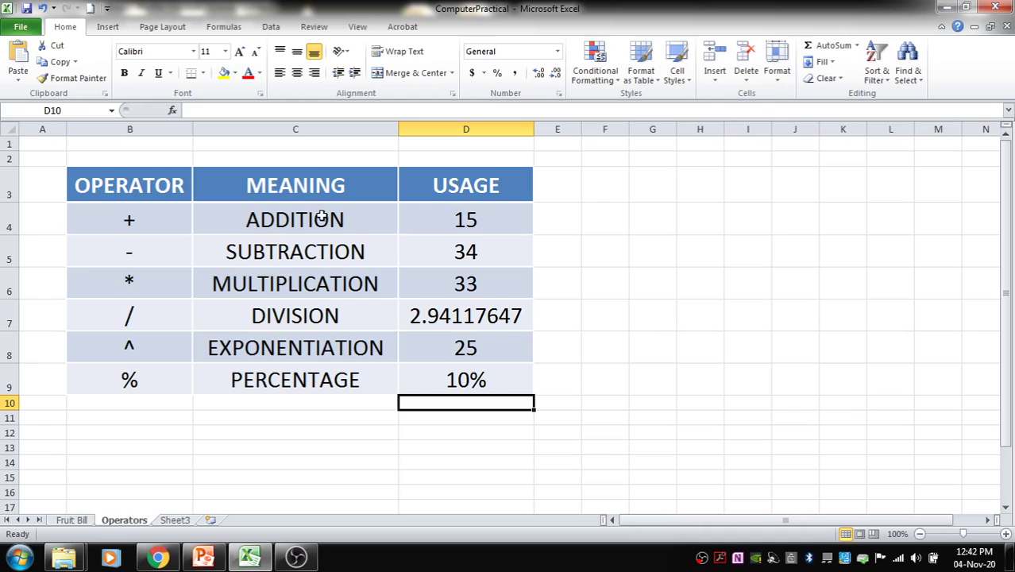
# Set the height of the table's header row to exactly 50
pyautogui.click(328, 179)
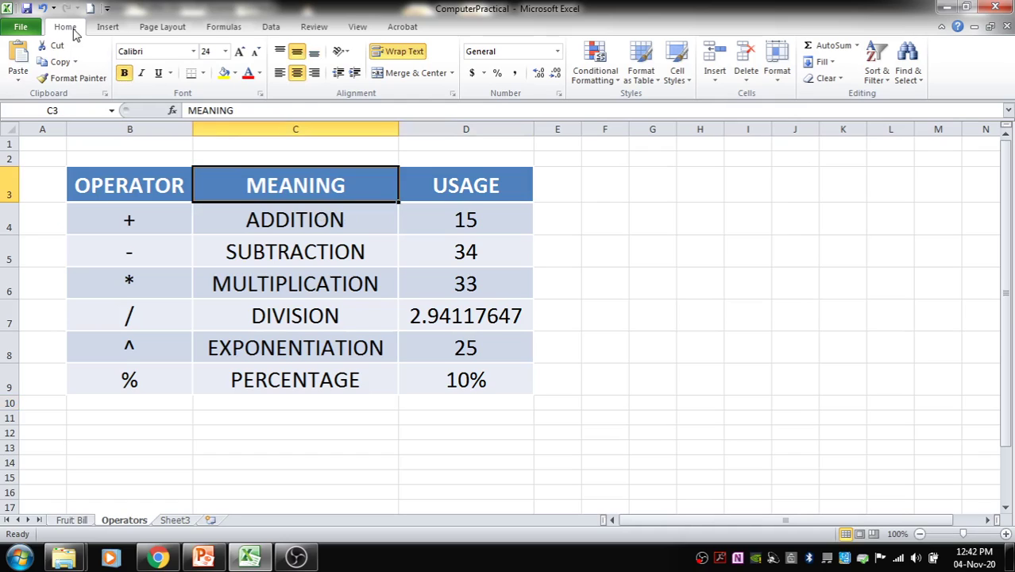
pyautogui.click(778, 75)
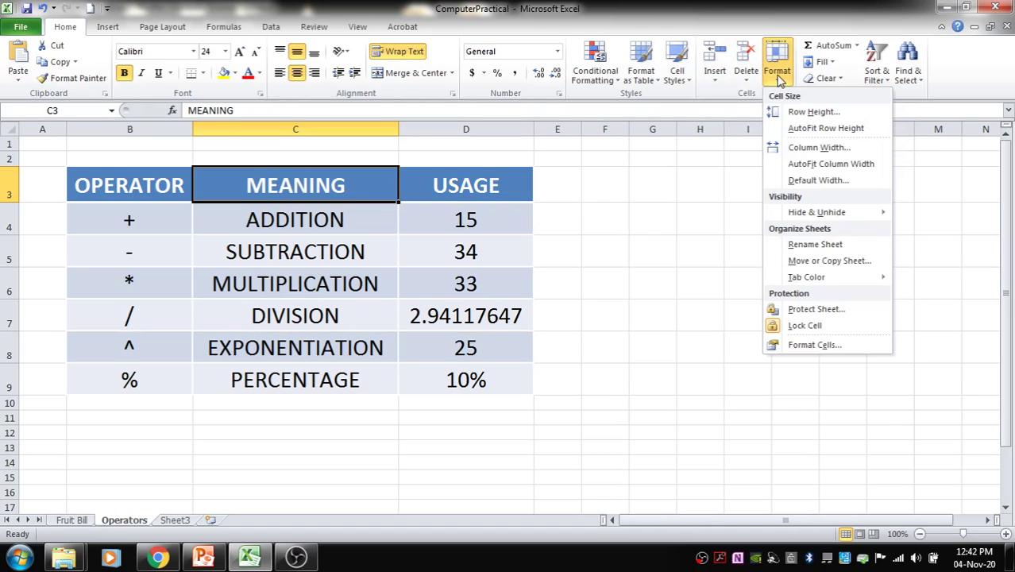
pyautogui.click(829, 116)
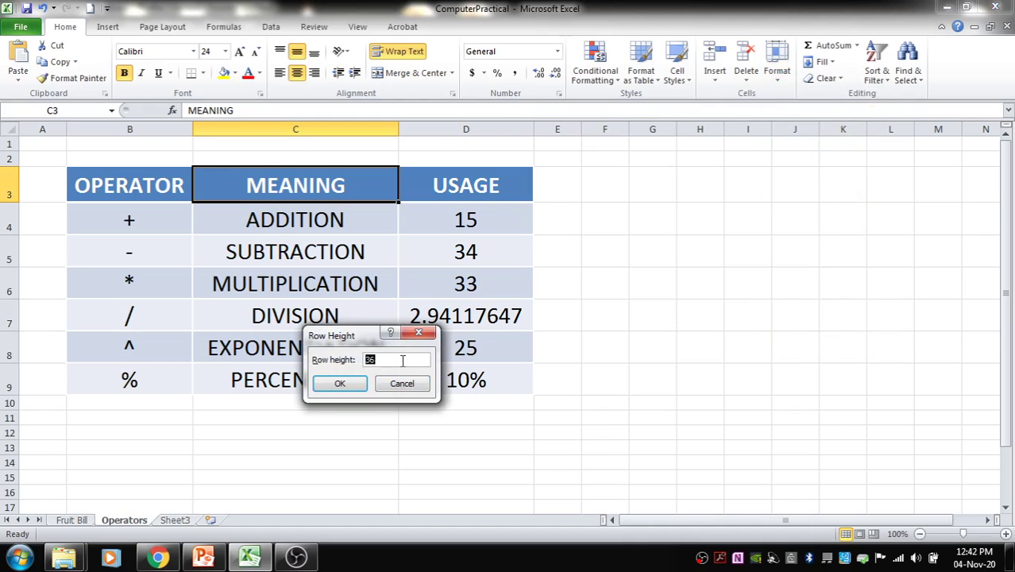
pyautogui.write('50')
pyautogui.press('Return')
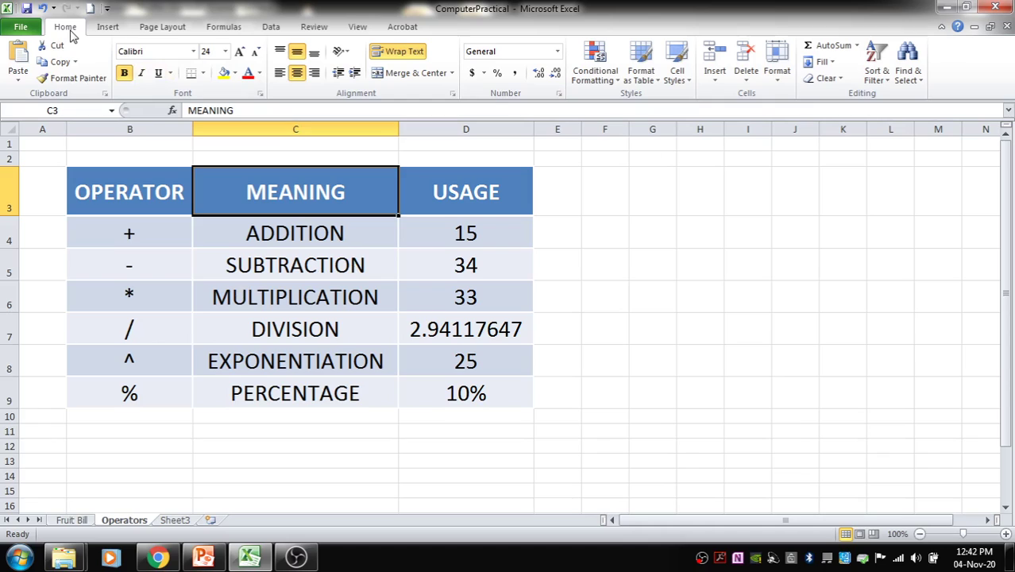
# Set the width of the MEANING column to exactly 100
pyautogui.click(780, 79)
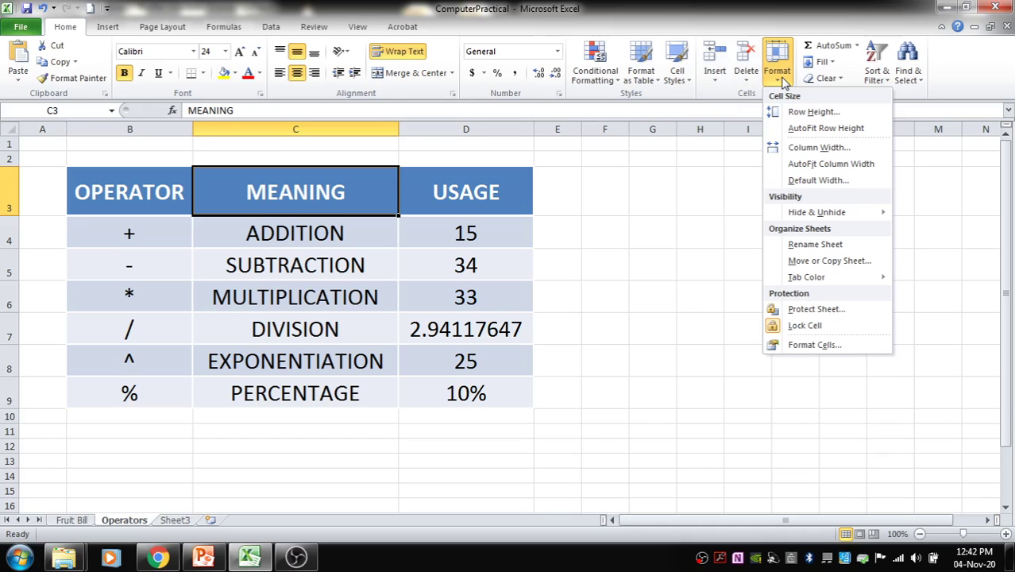
pyautogui.click(813, 147)
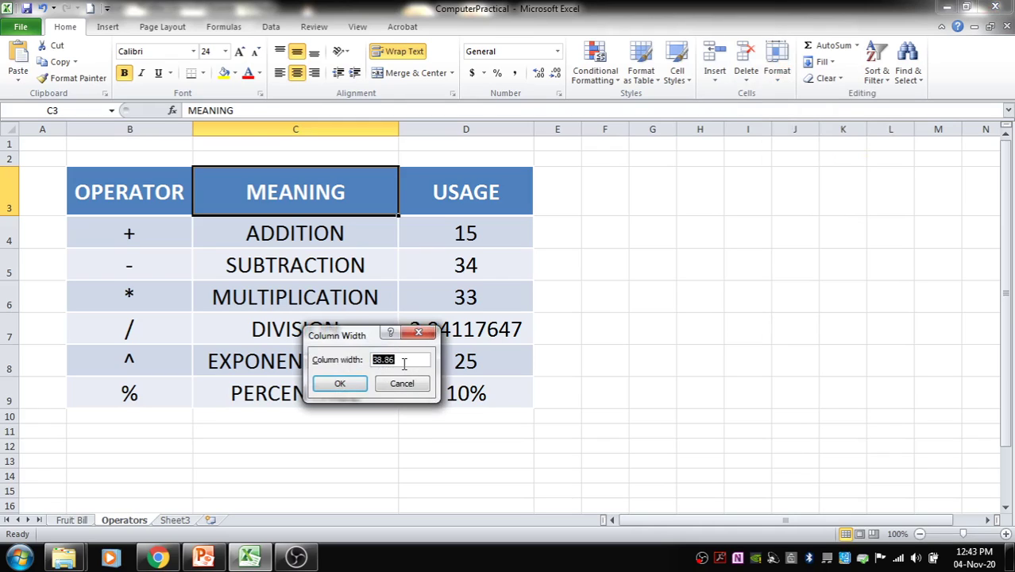
pyautogui.write('100')
pyautogui.press('Return')
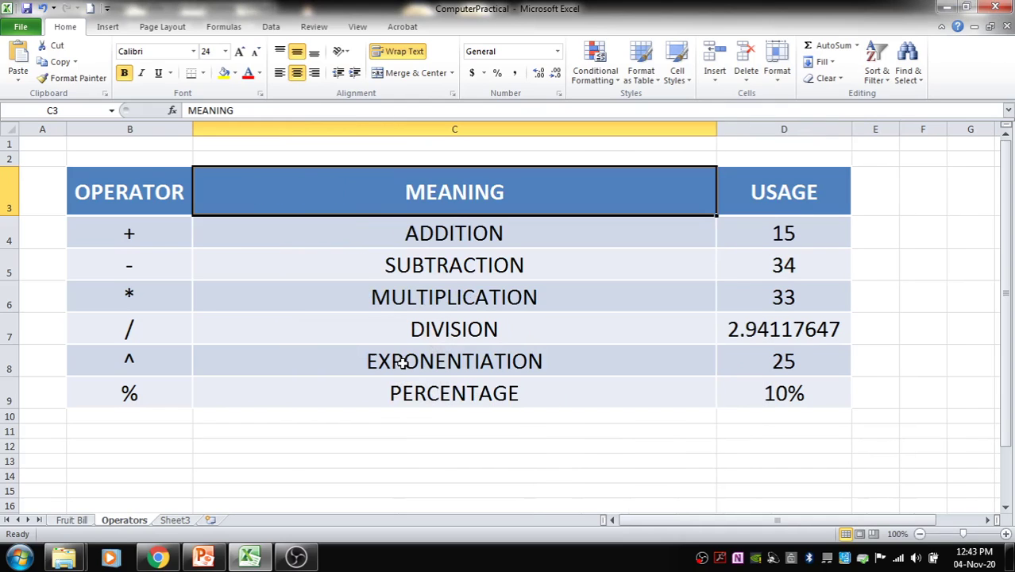